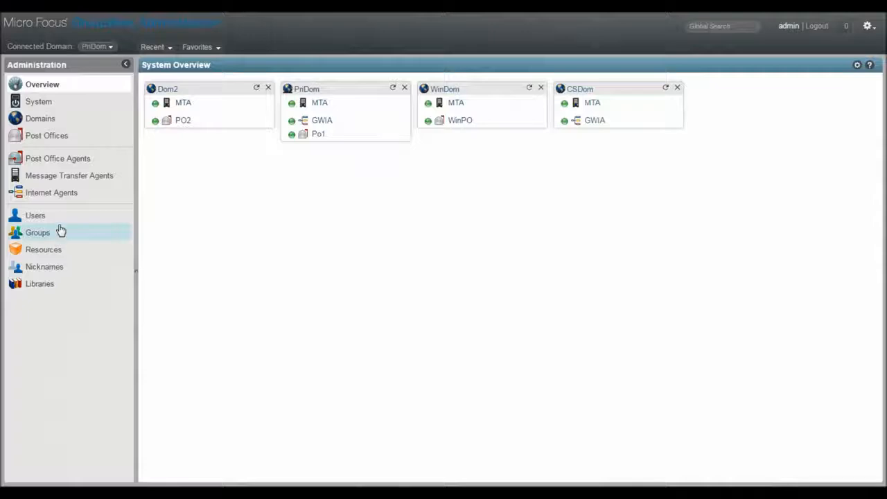
Step: Open the Maple directory's general settings from the LDAP servers and review its SSL option, LDAP user and password fields
left_click(35, 102)
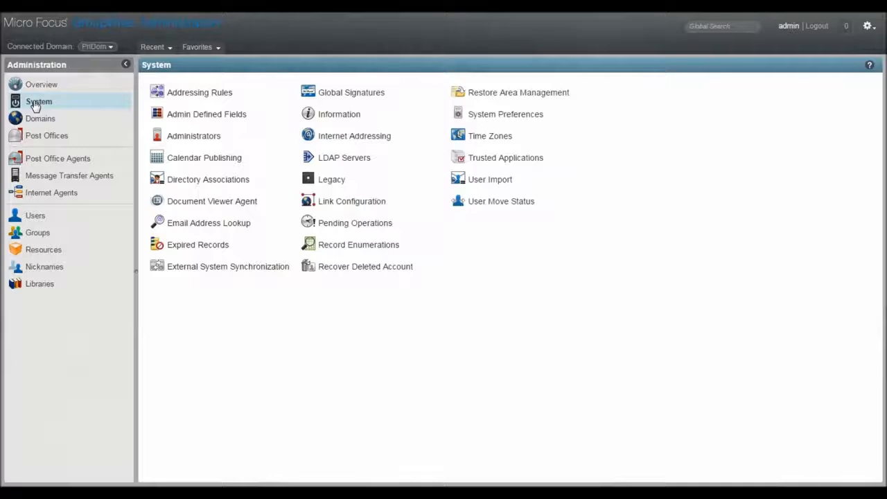
left_click(342, 159)
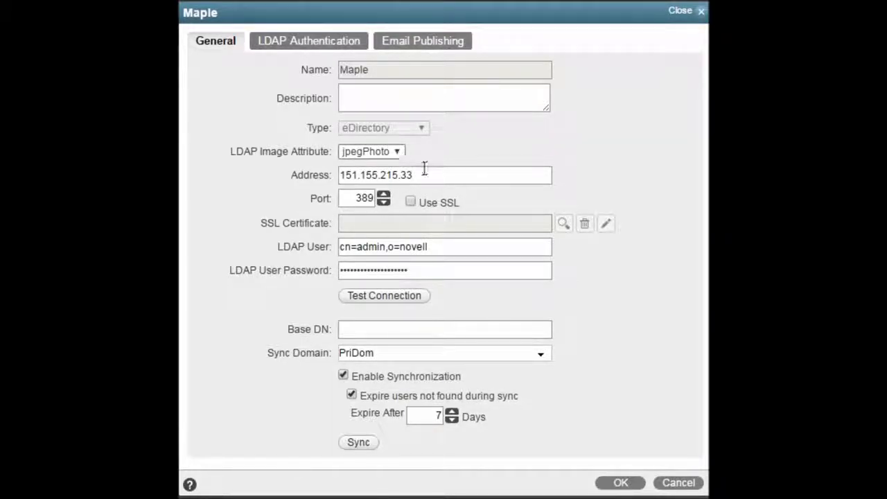
left_click(411, 203)
left_click(411, 203)
left_click_drag(458, 250, 324, 253)
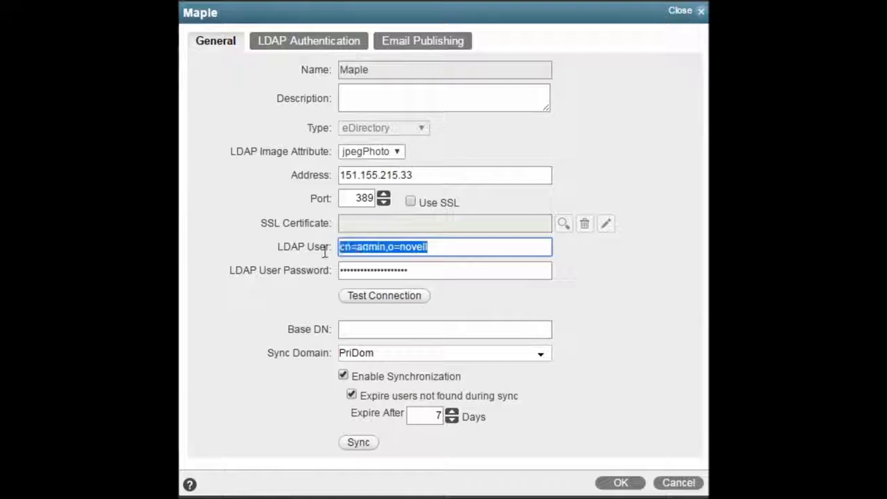
left_click(443, 271)
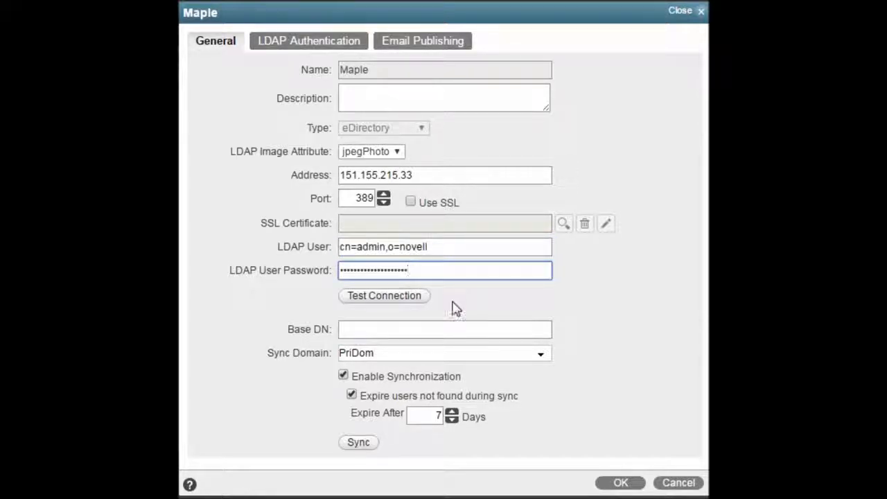
left_click(454, 307)
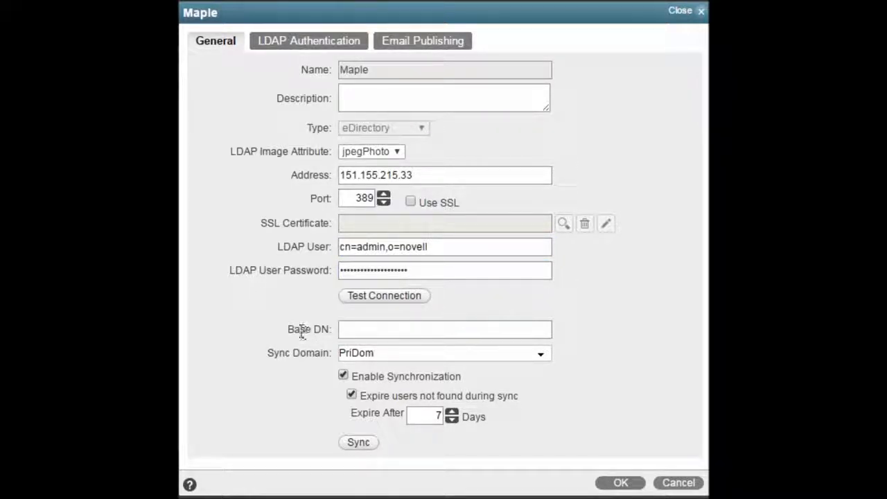
Step: Review the Maple directory's Base DN field and choose PriDom as its sync domain
left_click_drag(289, 330, 340, 324)
left_click(410, 354)
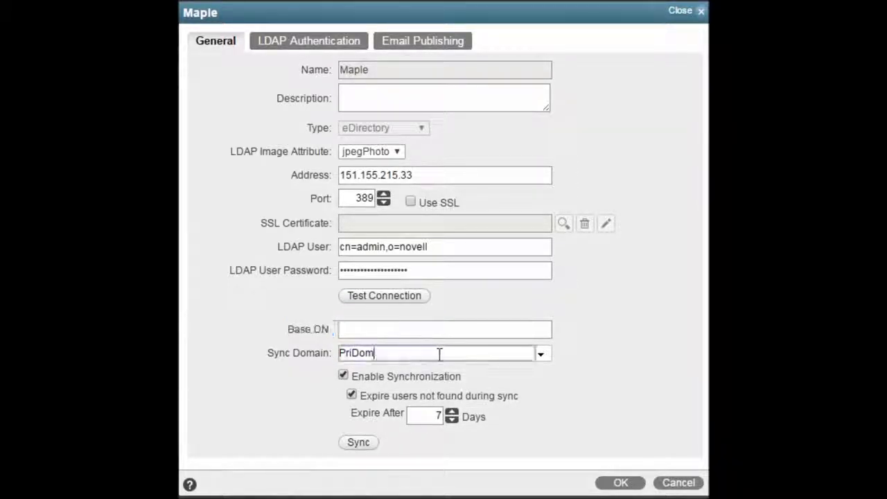
left_click(542, 355)
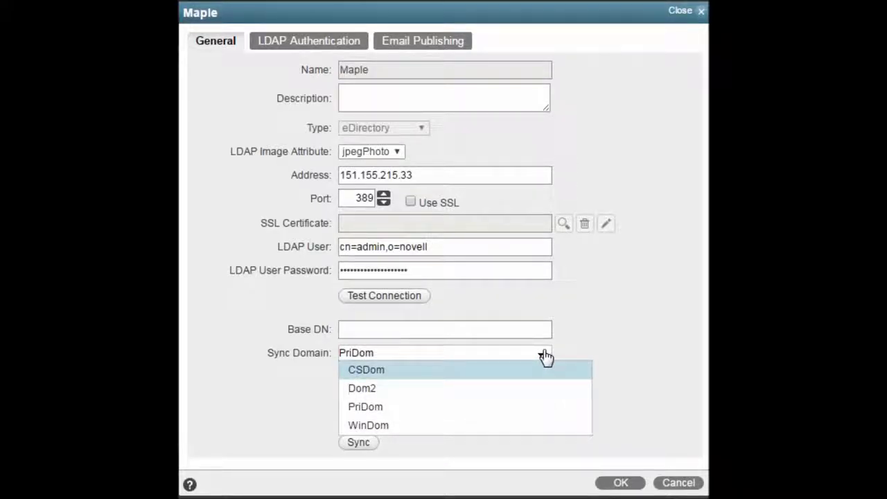
left_click(371, 413)
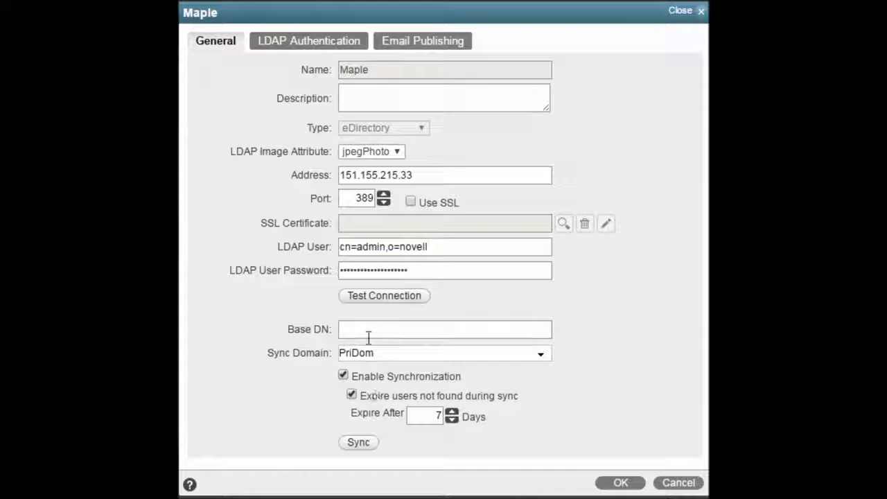
Step: Try toggling the expiry of users not found during sync and adjusting the Expire After day count for Maple
left_click(353, 395)
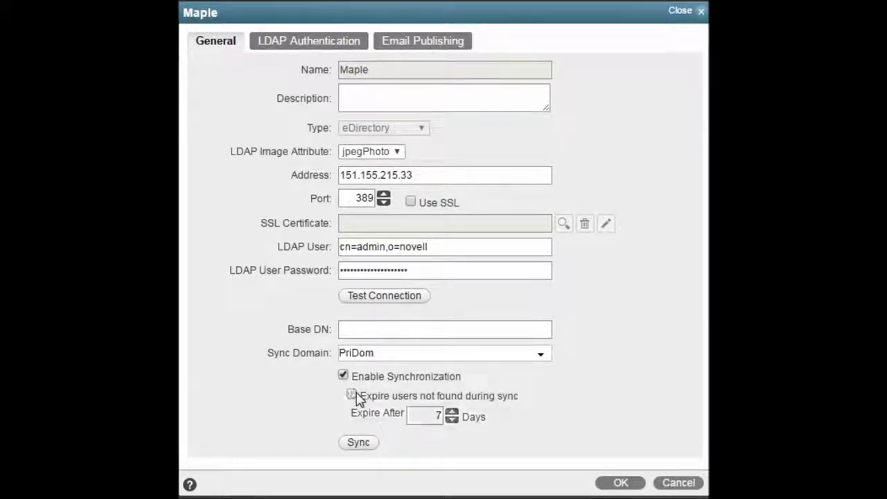
left_click(352, 395)
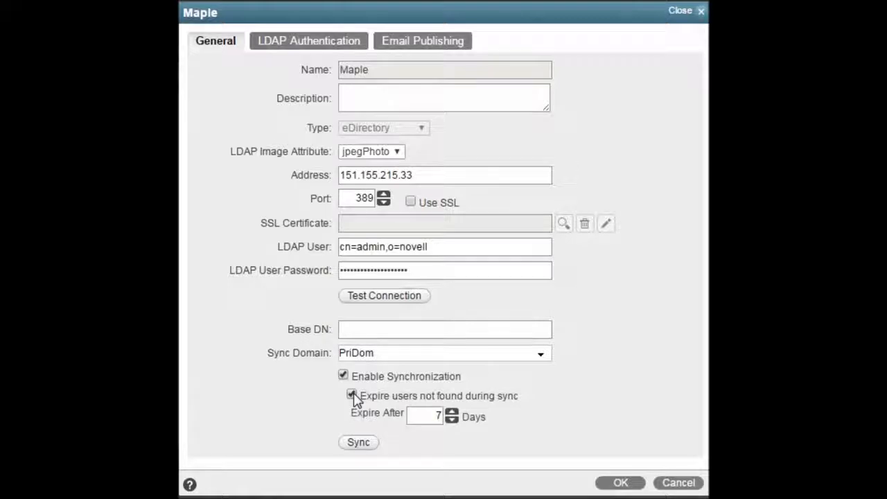
left_click(455, 412)
left_click(455, 411)
left_click(452, 420)
left_click(452, 420)
left_click(451, 420)
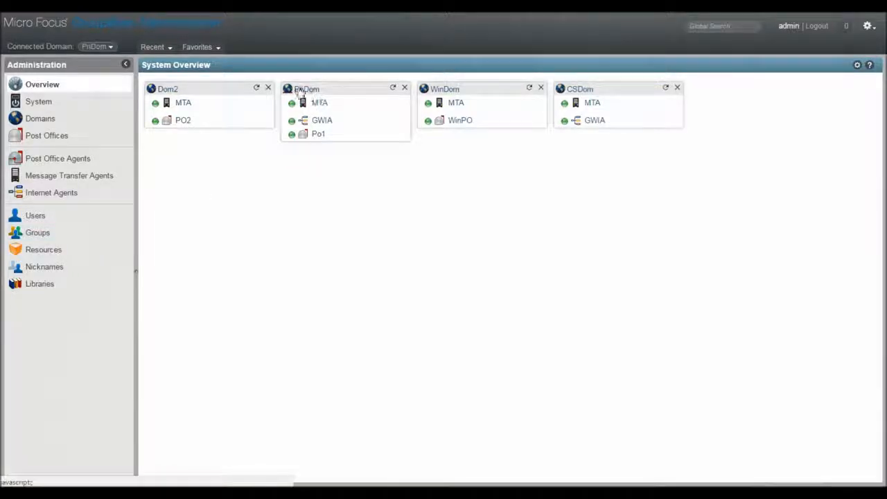
Step: Enable the Default Directory Synchronization Event among the PriDom MTA's scheduled events, then open its trigger settings and accept them
left_click(316, 103)
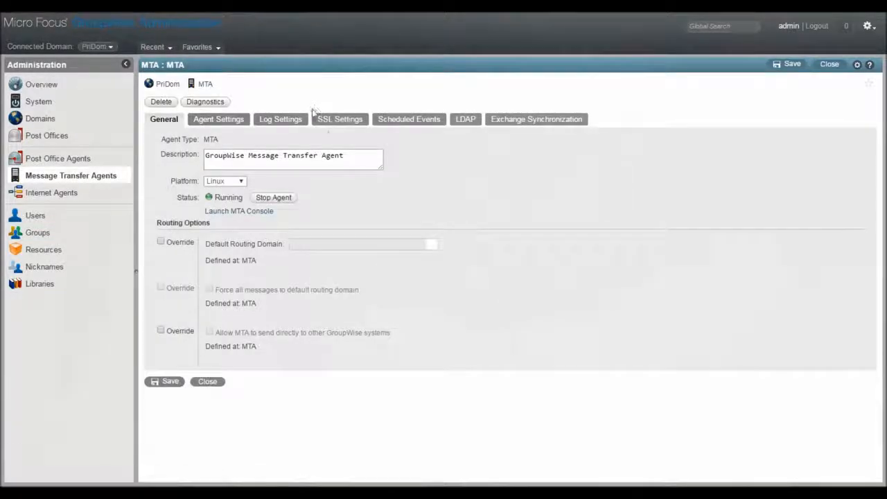
left_click(419, 123)
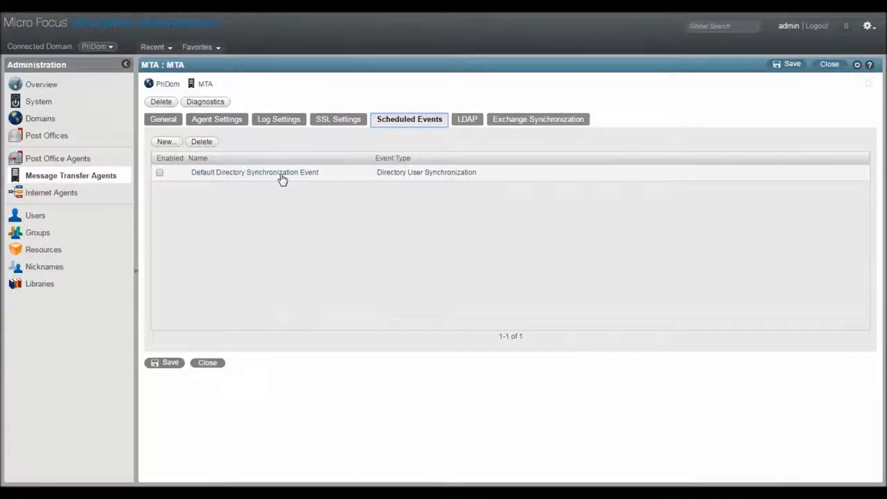
left_click(159, 174)
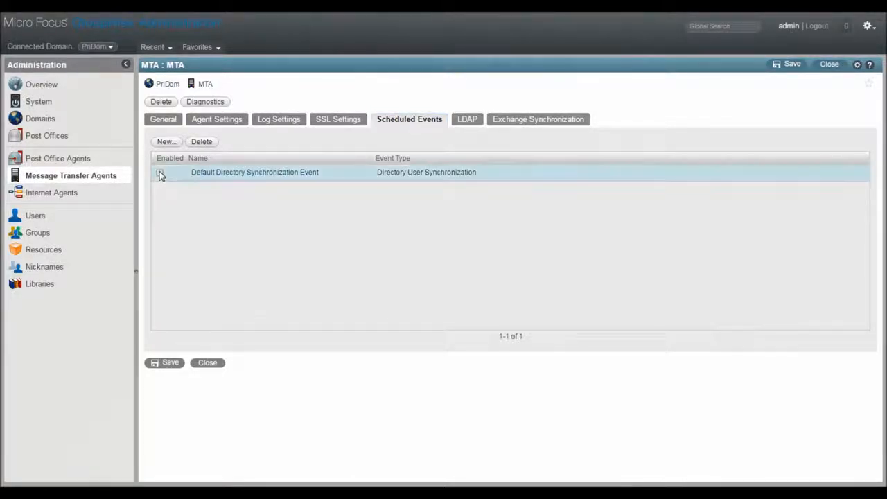
left_click(159, 174)
double_click(259, 175)
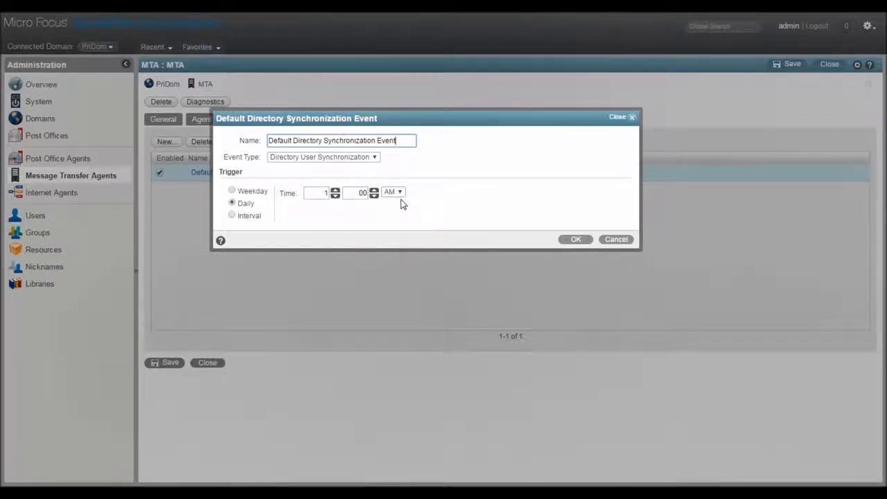
left_click(585, 241)
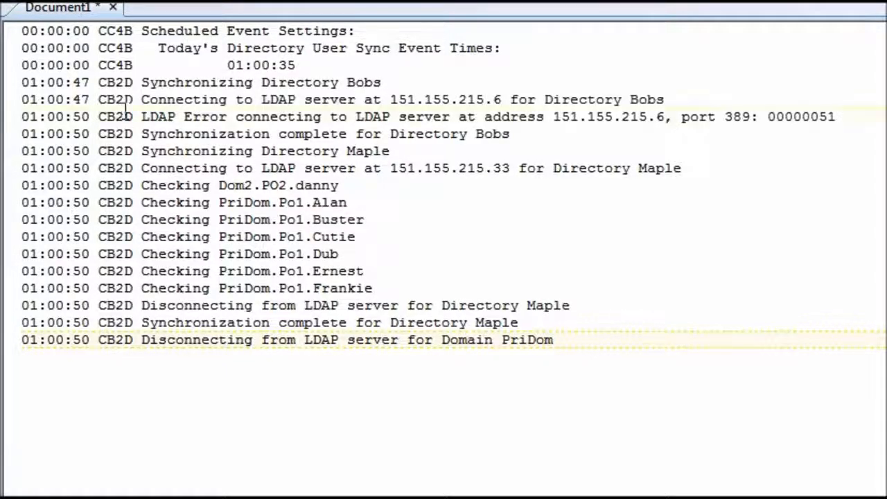
Step: Examine the directory sync log's LDAP connection error and its user-check entries for directories Bobs and Maple
left_click_drag(125, 112, 428, 201)
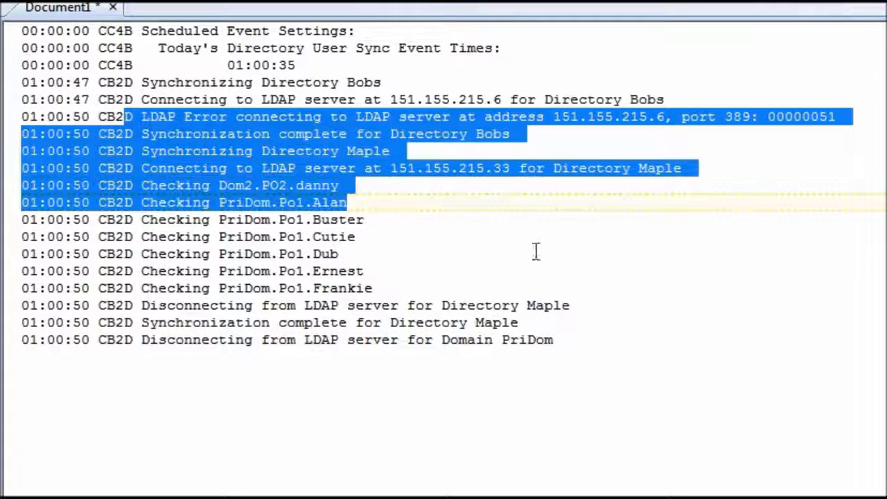
left_click(683, 269)
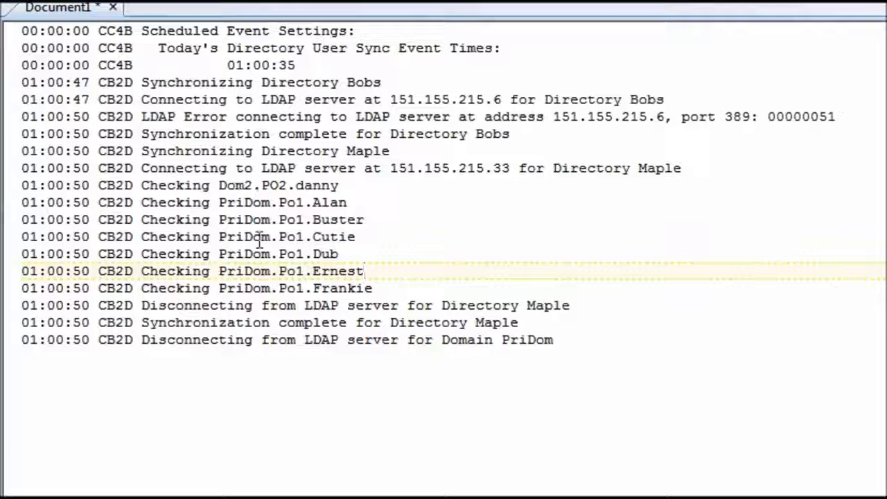
left_click_drag(185, 237, 377, 269)
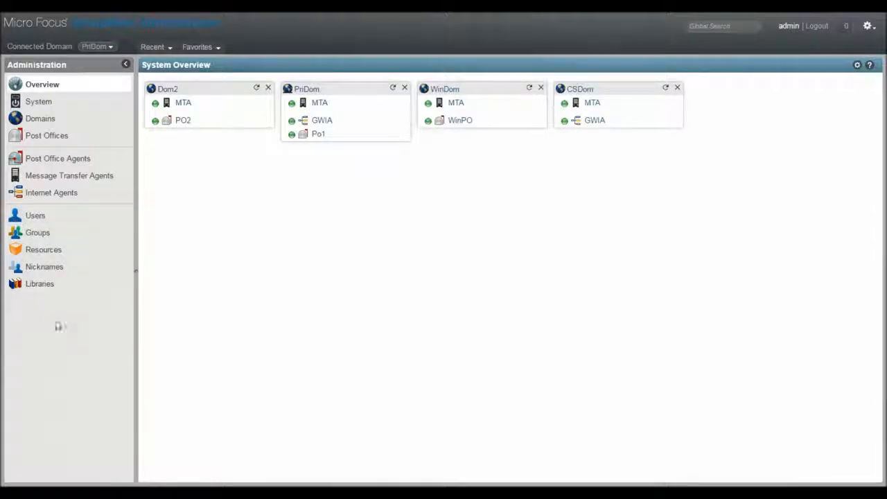
Step: Display the object information of the directory-linked user in Dom2's PO2, examine the LDAP DN value, and close it
left_click(32, 218)
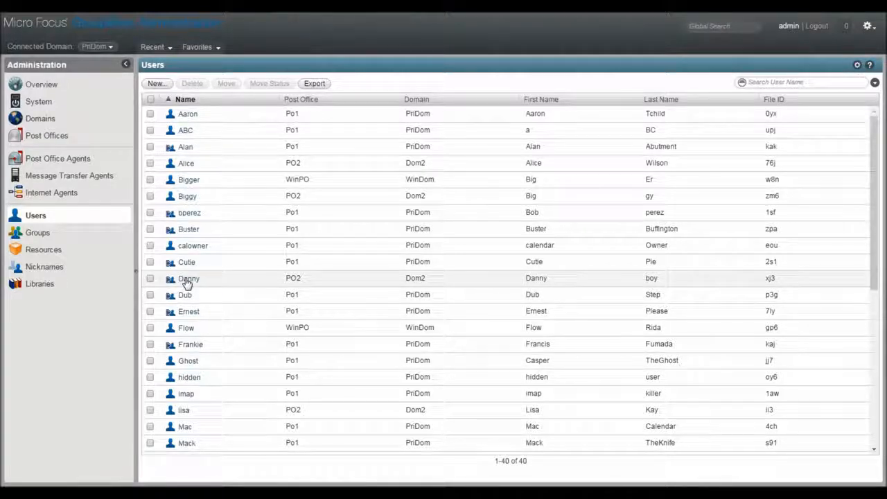
left_click(188, 280)
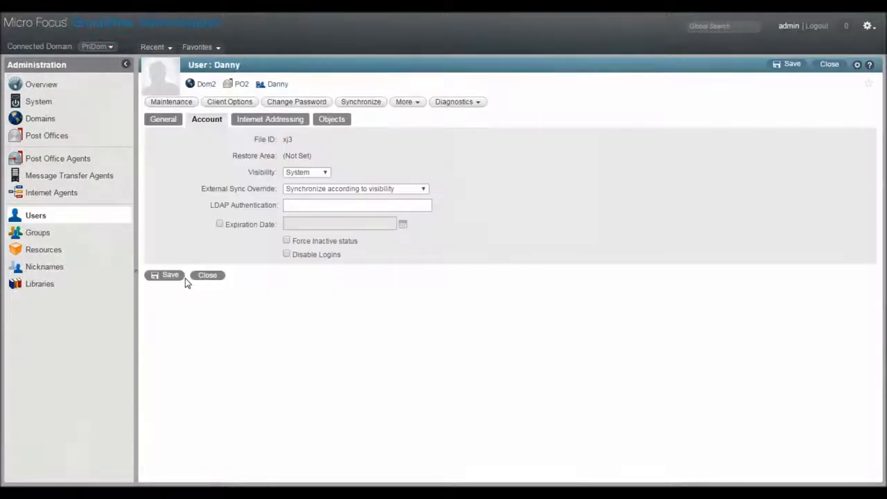
left_click(470, 104)
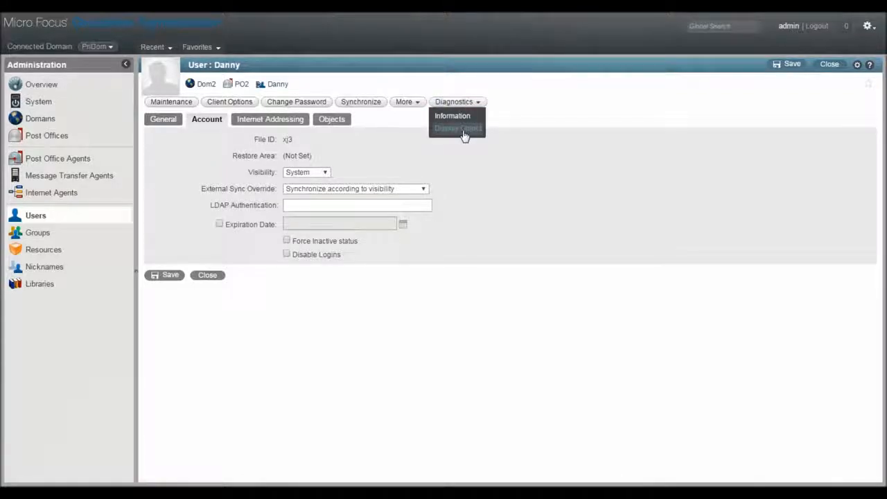
left_click(464, 131)
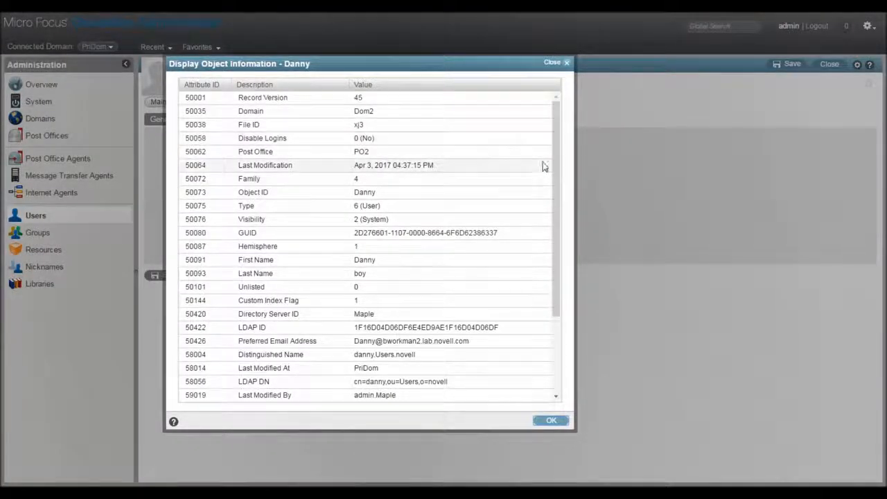
left_click_drag(556, 156, 551, 234)
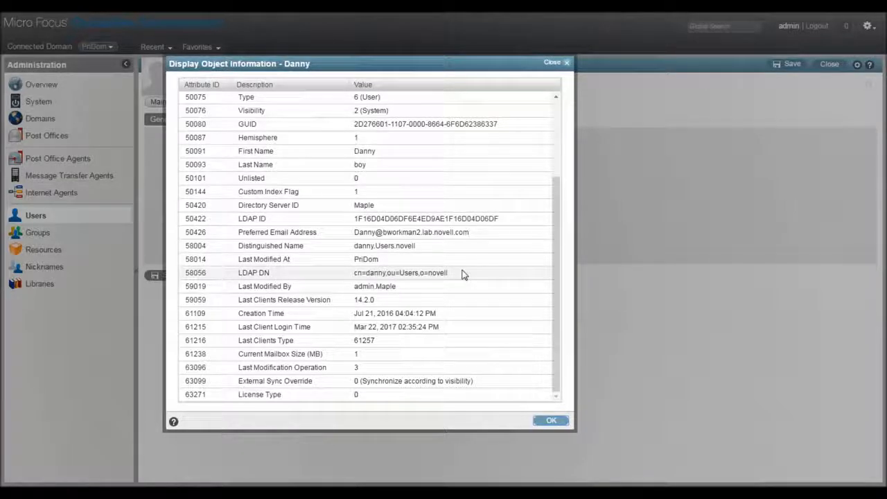
left_click_drag(463, 275, 327, 275)
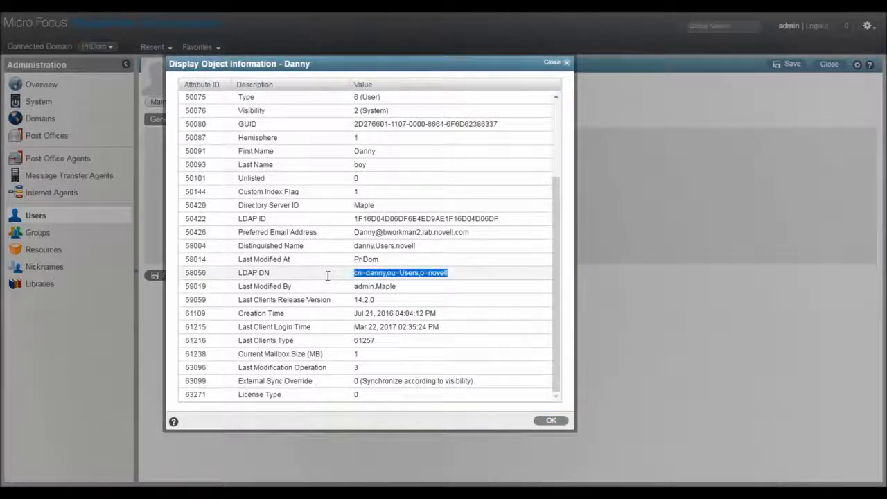
left_click(554, 421)
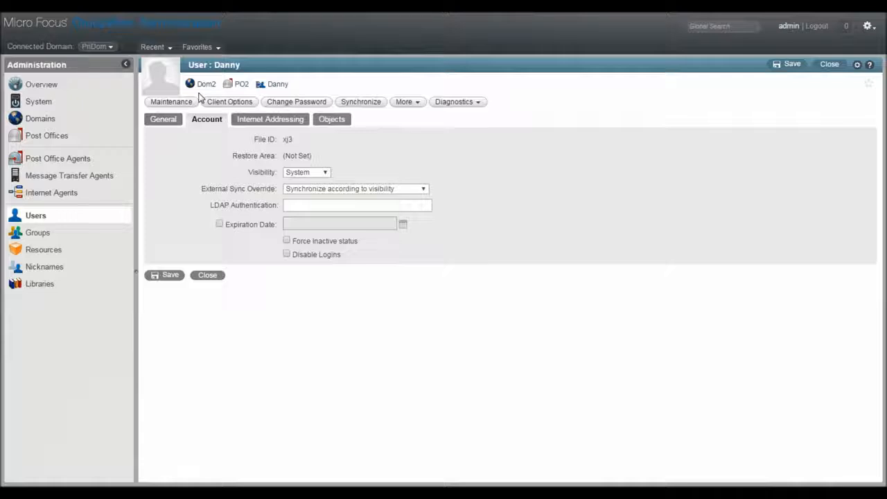
Step: Switch the security of post office PO2 to LDAP Authentication
left_click(58, 141)
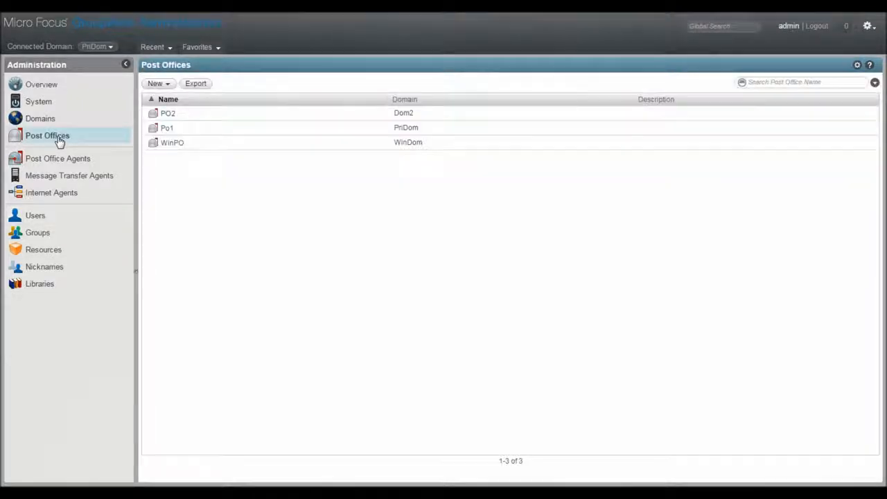
left_click(169, 115)
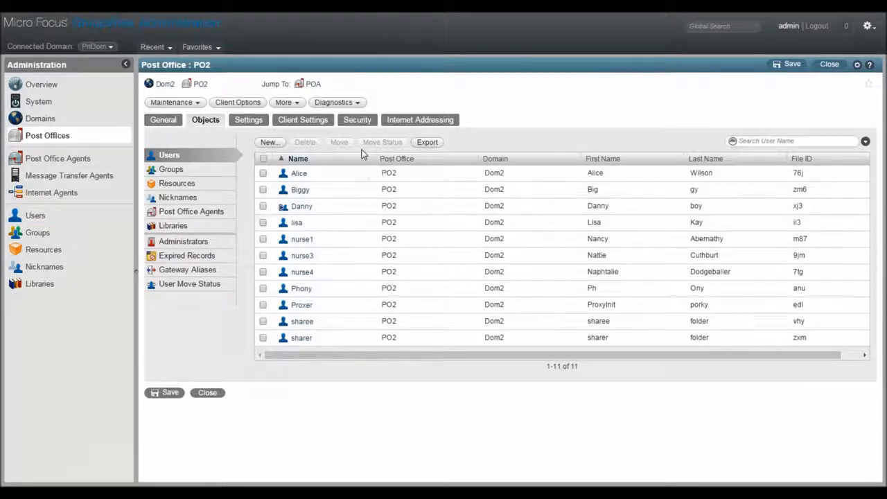
left_click(358, 122)
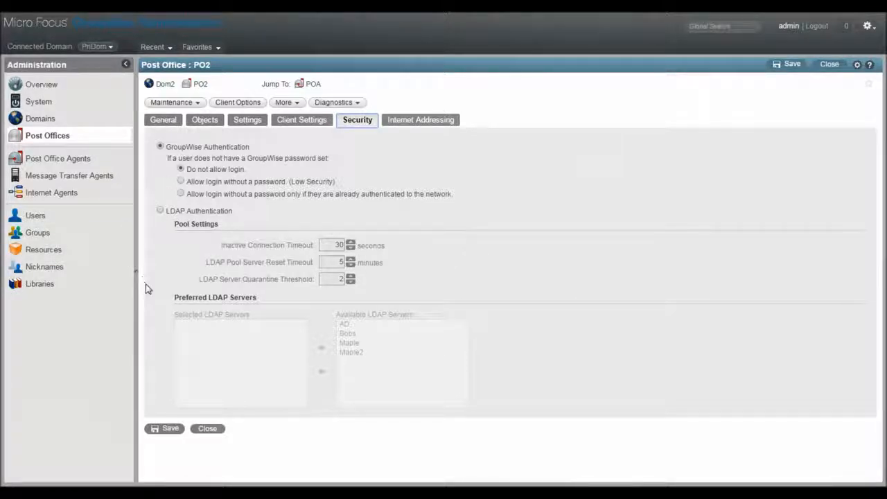
left_click(160, 212)
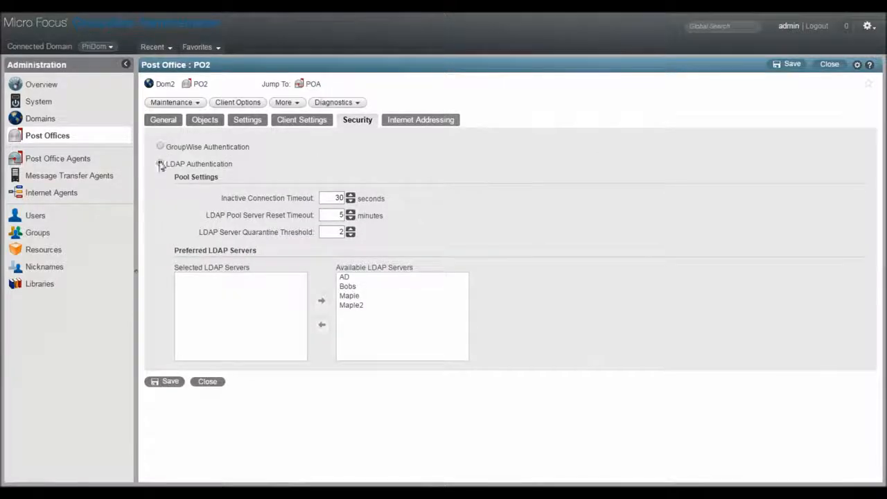
Step: Add Maple and Maple2 to PO2's selected preferred LDAP servers
left_click(348, 296)
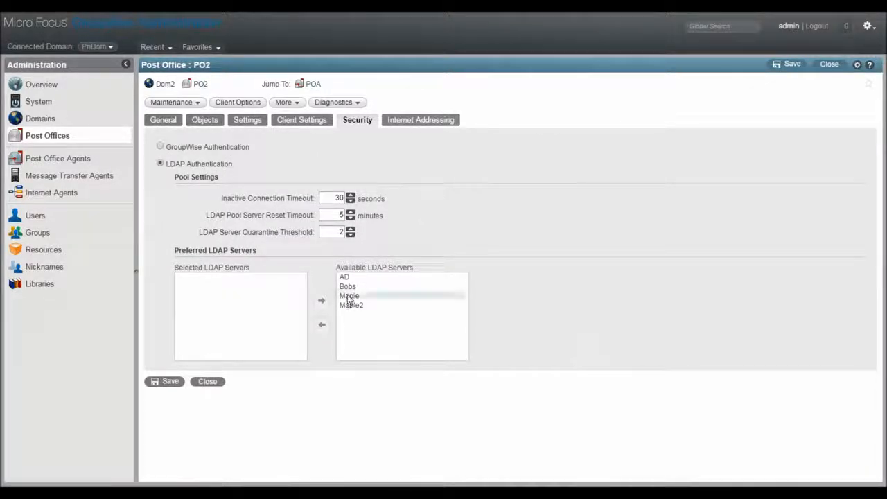
left_click(322, 327)
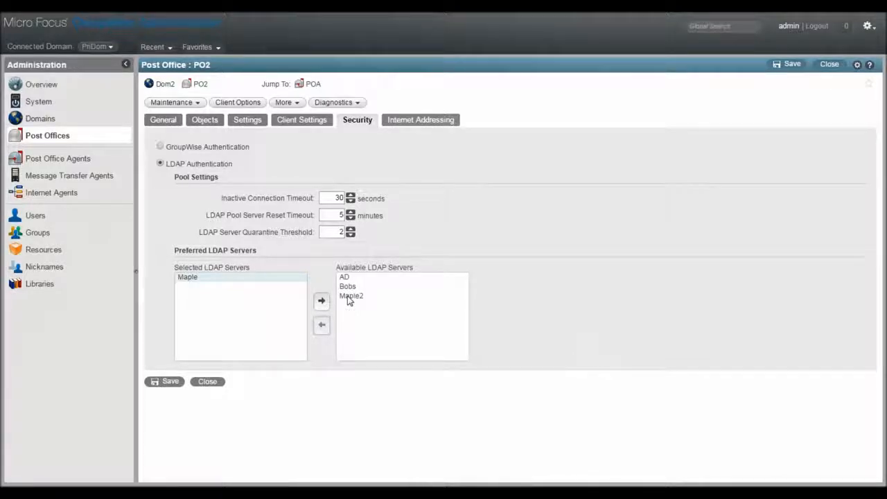
left_click(349, 296)
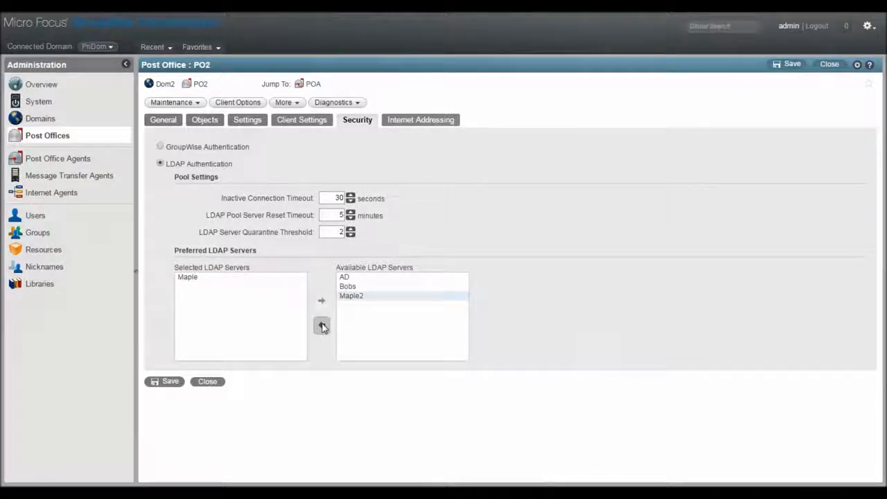
left_click(322, 327)
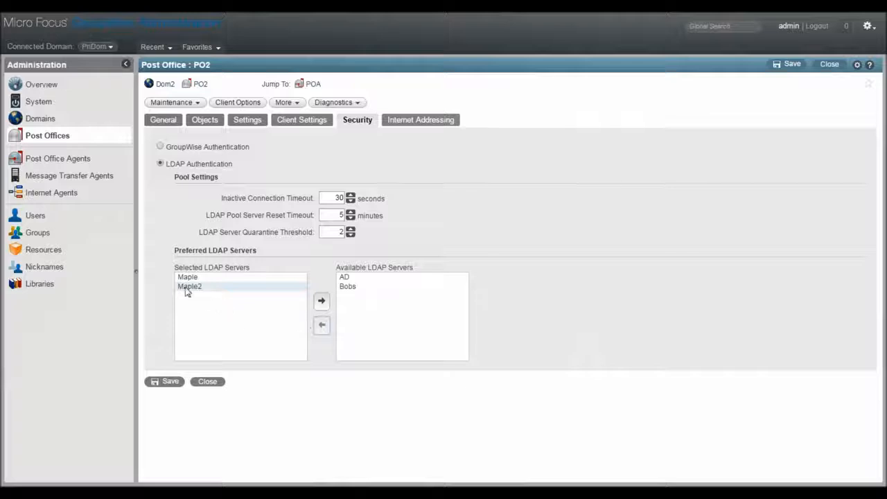